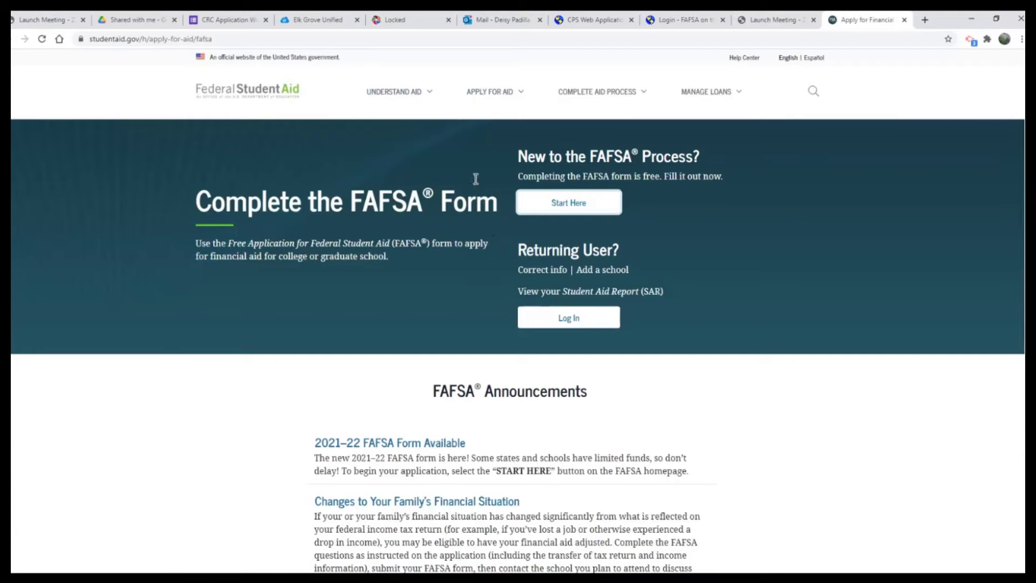
Start the FAFSA form, log in as the student with the FSA ID username and account password, and accept the disclaimer.
{"action": "left_click", "coordinate": [555, 206]}
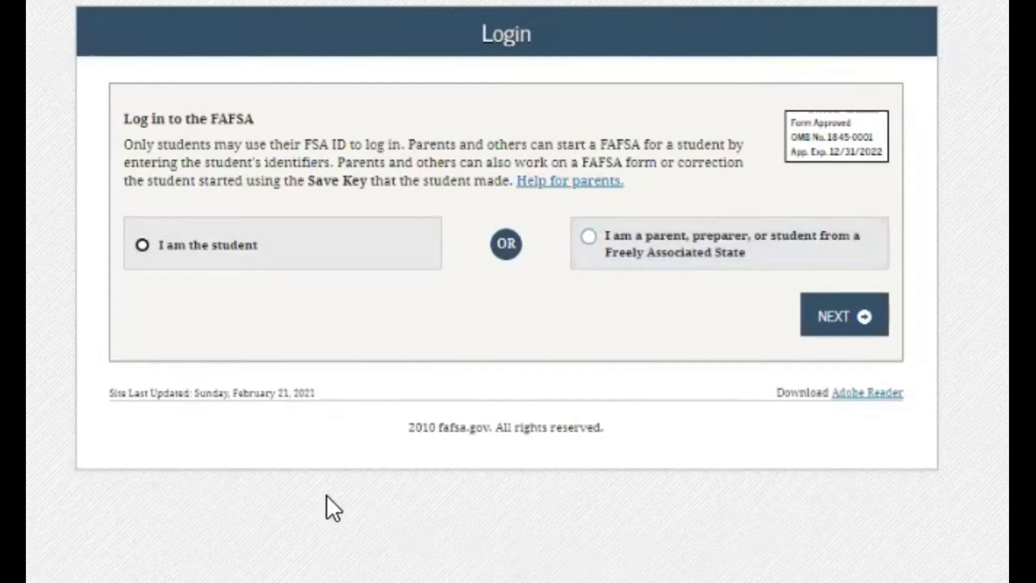
{"action": "left_click", "coordinate": [142, 246]}
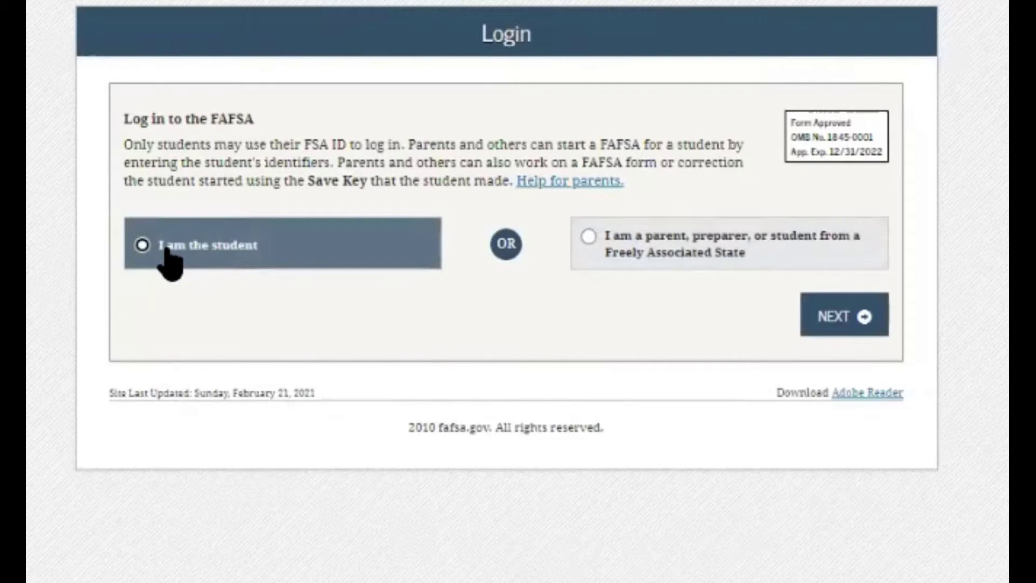
{"action": "left_click", "coordinate": [224, 384]}
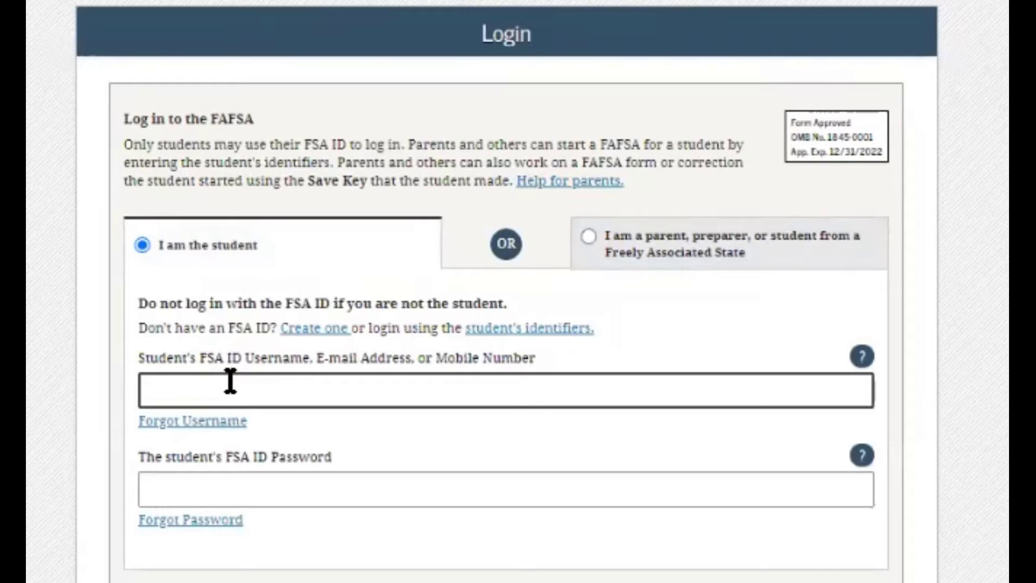
{"action": "type", "text": "newuser63"}
{"action": "left_click", "coordinate": [218, 490]}
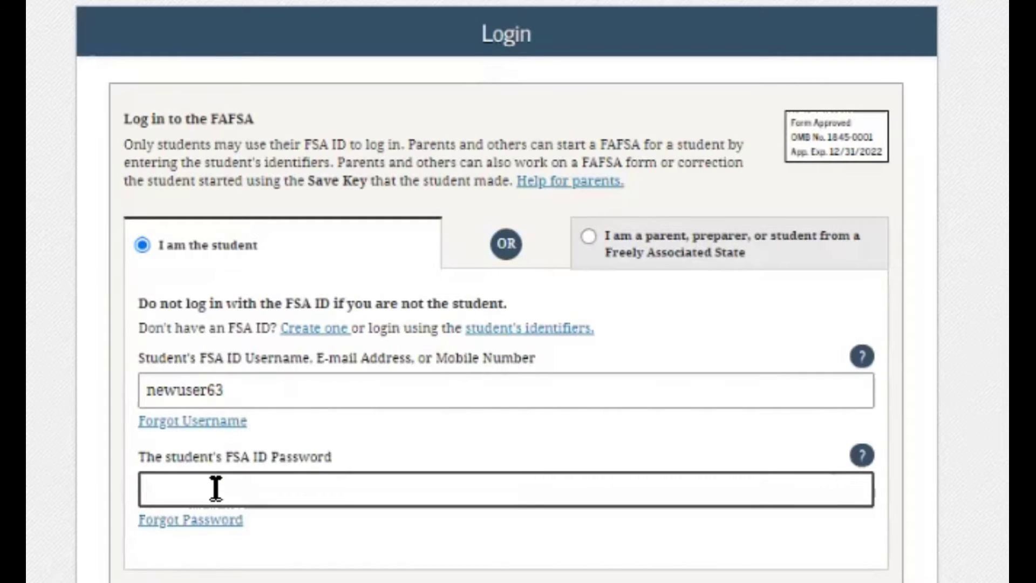
{"action": "type", "text": "••••••••••••"}
{"action": "left_click", "coordinate": [695, 258]}
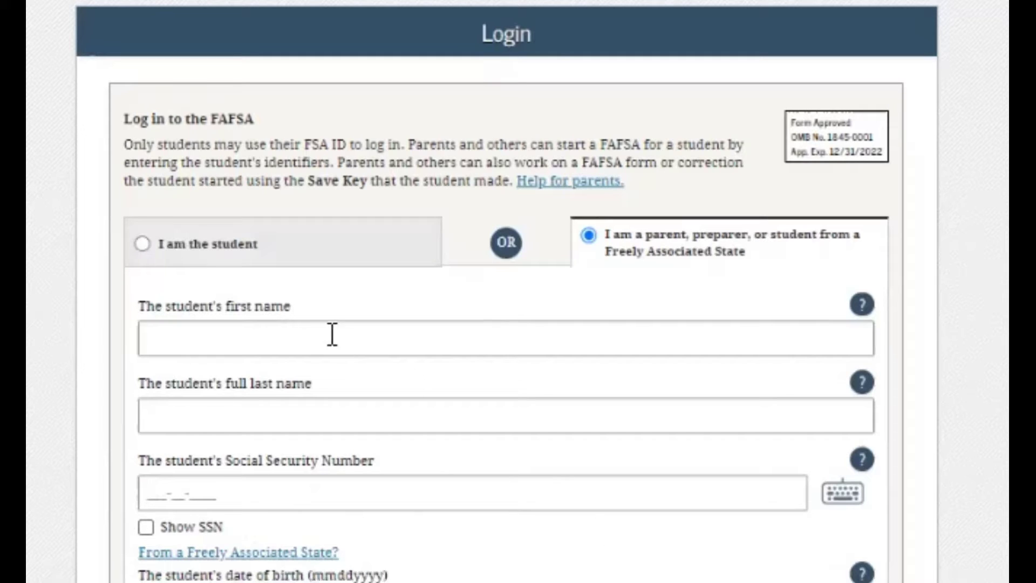
{"action": "left_click", "coordinate": [264, 257]}
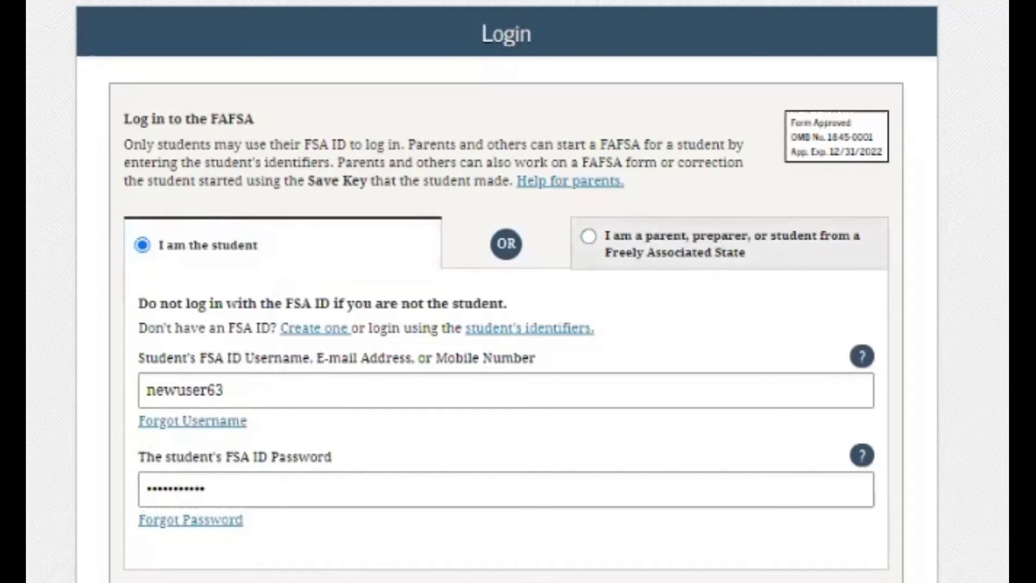
{"action": "key", "text": "Return"}
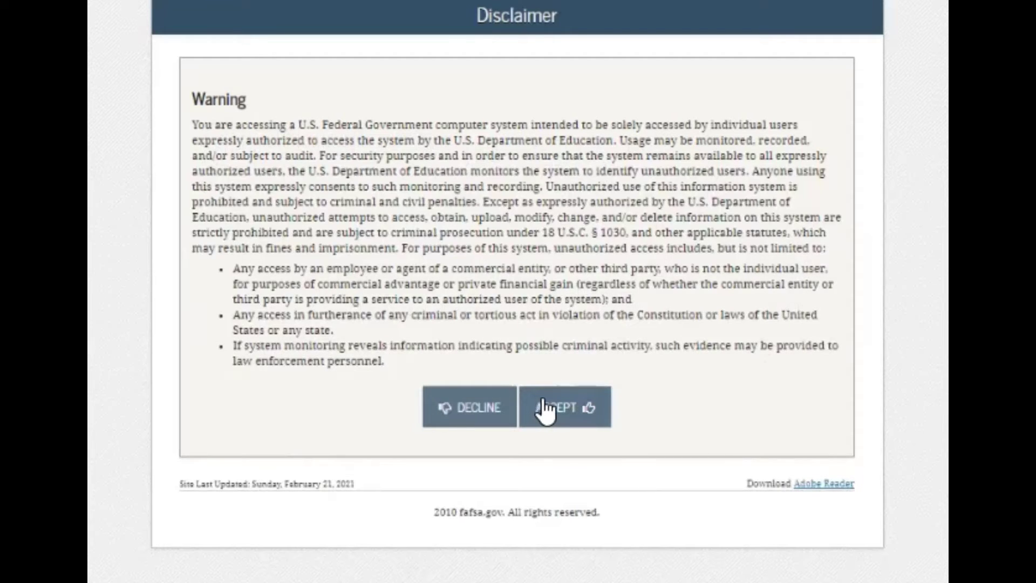
{"action": "left_click", "coordinate": [560, 426]}
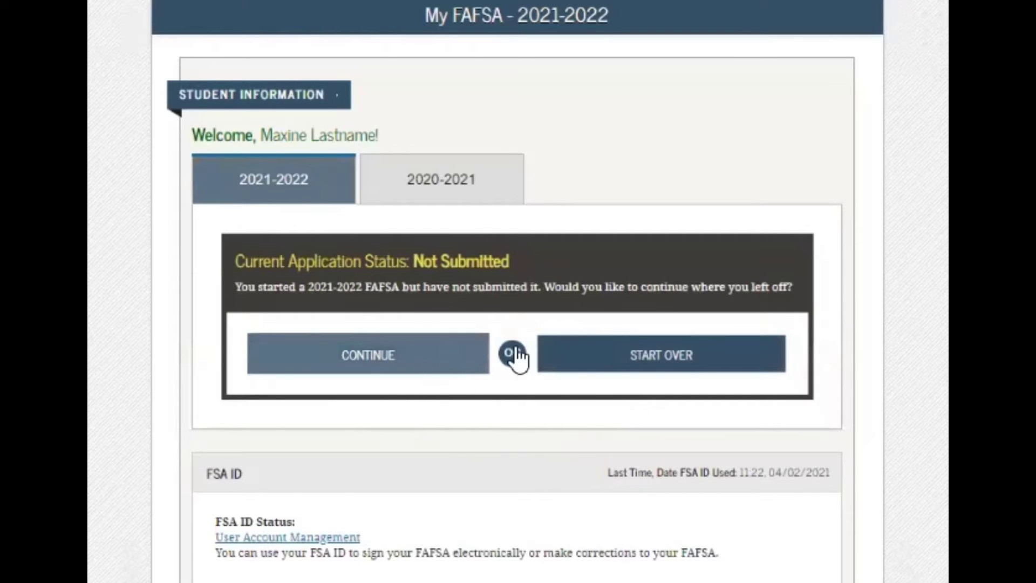
Start the 2021-2022 FAFSA over and create a Save Key, entering it in both Save Key fields.
{"action": "left_click", "coordinate": [592, 354]}
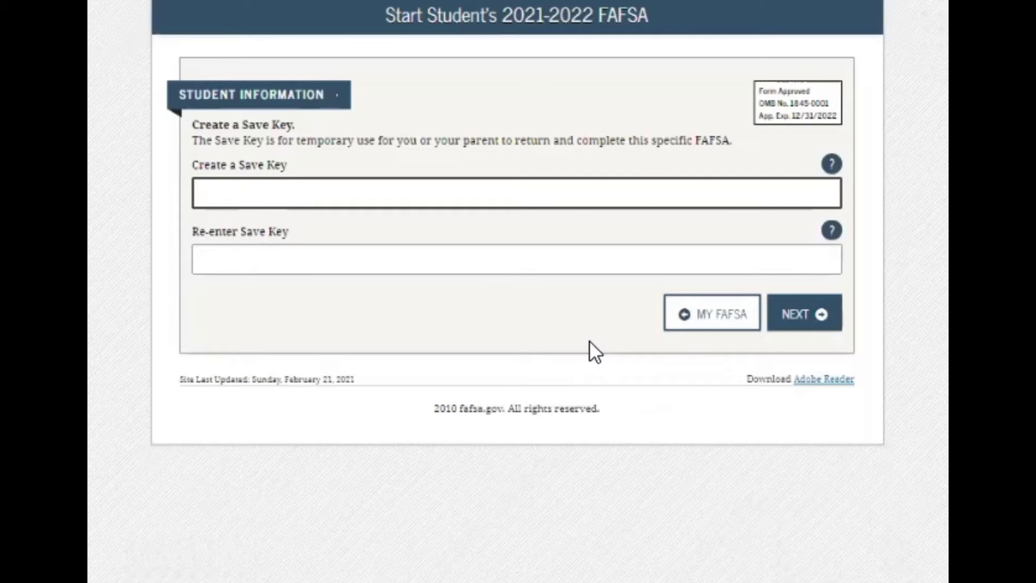
{"action": "type", "text": "****"}
{"action": "left_click", "coordinate": [312, 260]}
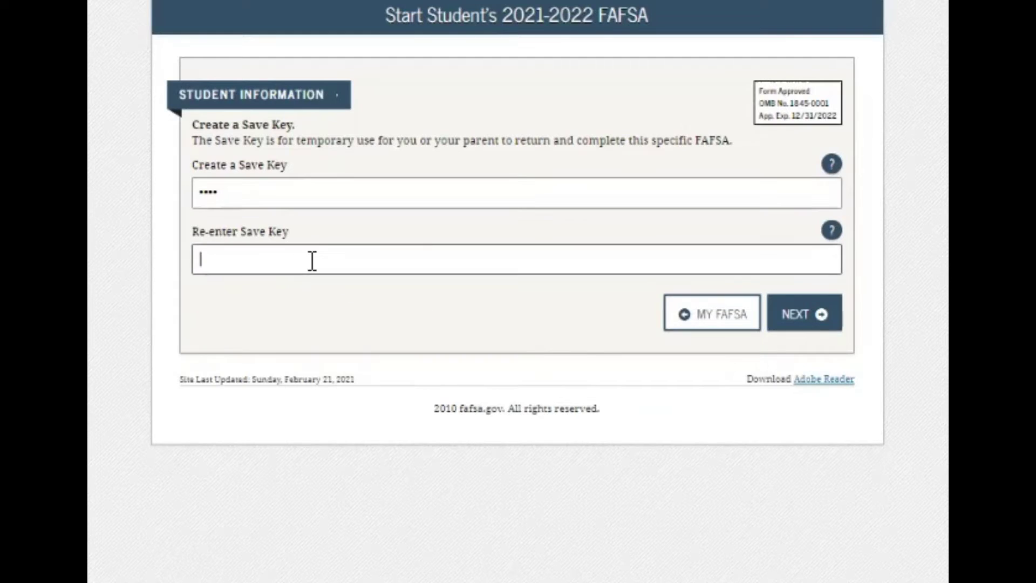
{"action": "type", "text": "****"}
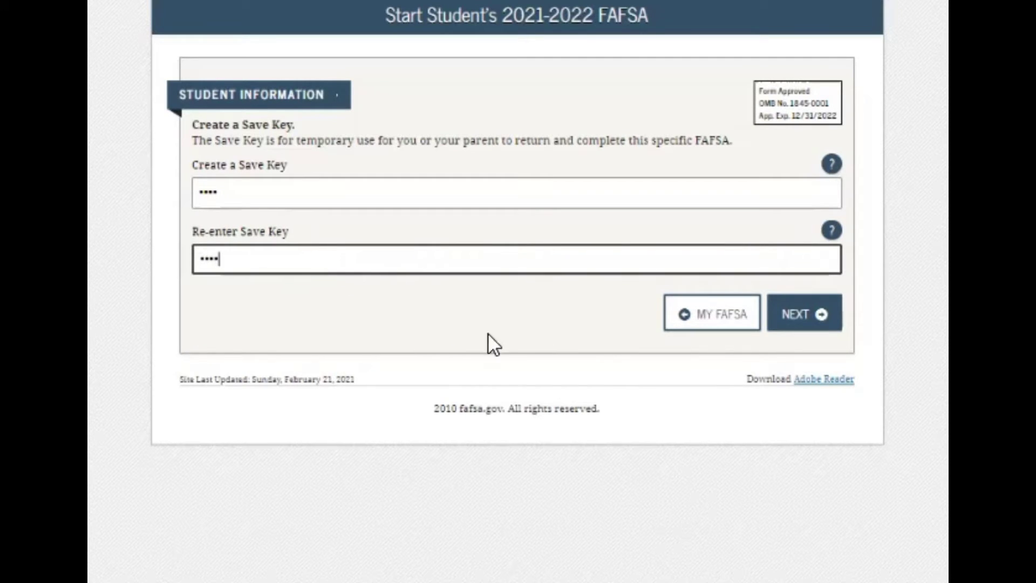
{"action": "left_click", "coordinate": [808, 321]}
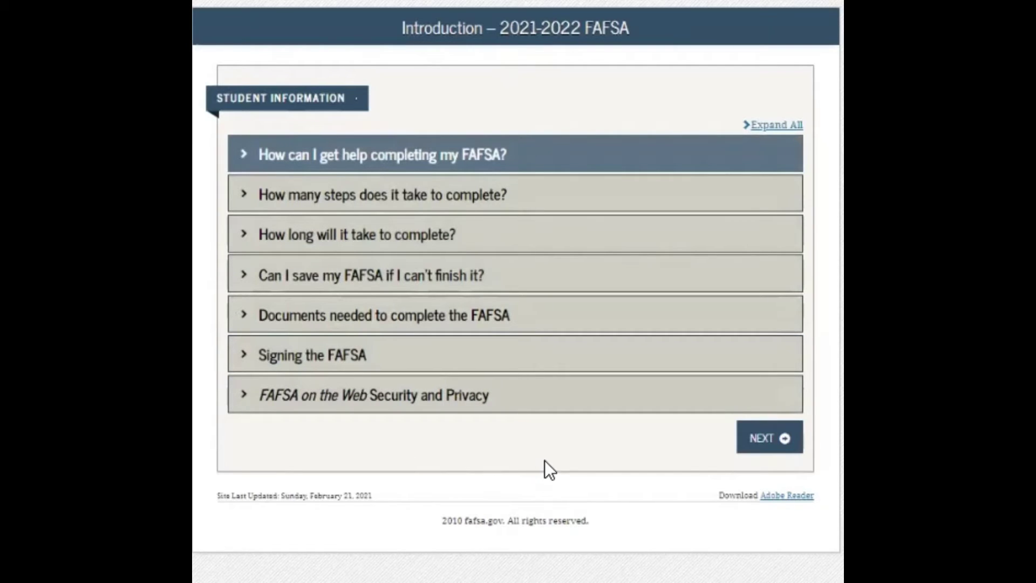
Proceed past the introduction and keep the prefilled personal, e-mail and address details, leaving the telephone number blank.
{"action": "left_click", "coordinate": [766, 446]}
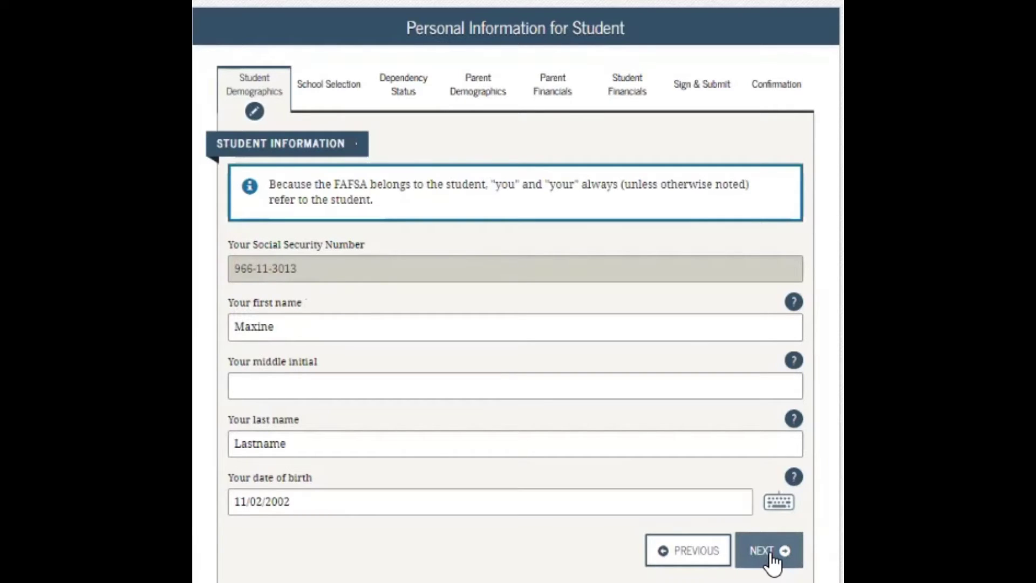
{"action": "left_click", "coordinate": [771, 556]}
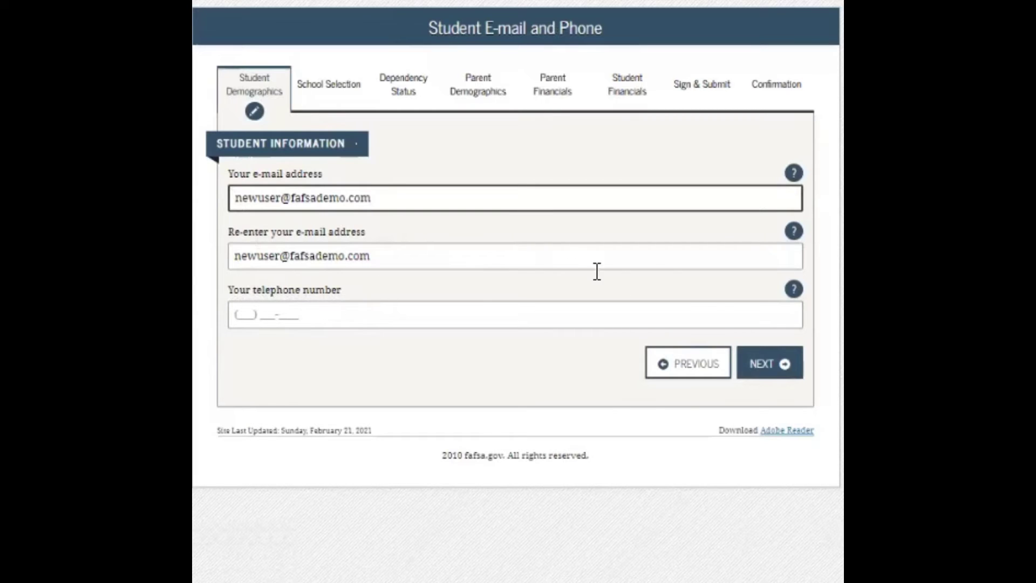
{"action": "left_click", "coordinate": [783, 372]}
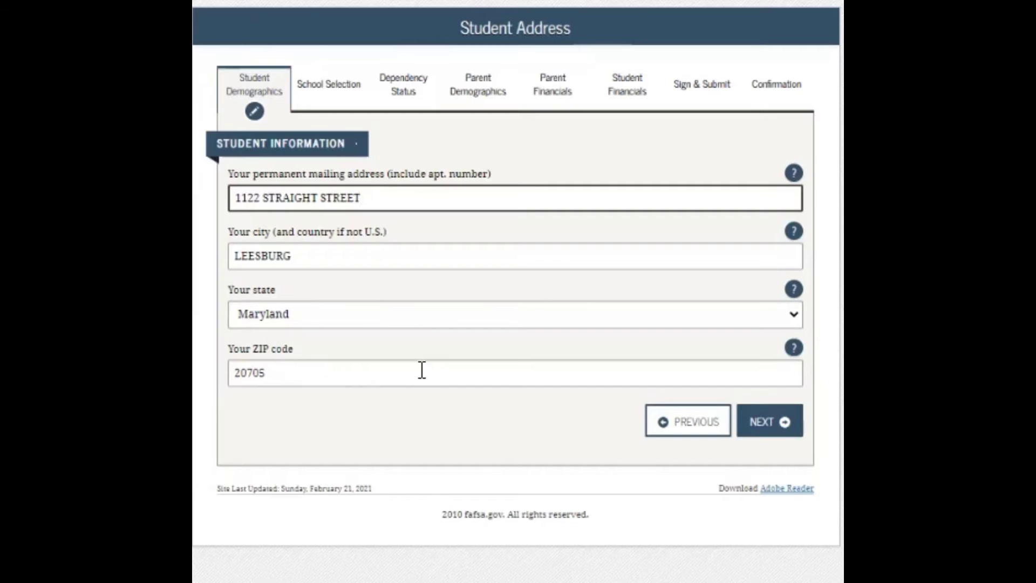
{"action": "left_click", "coordinate": [789, 428]}
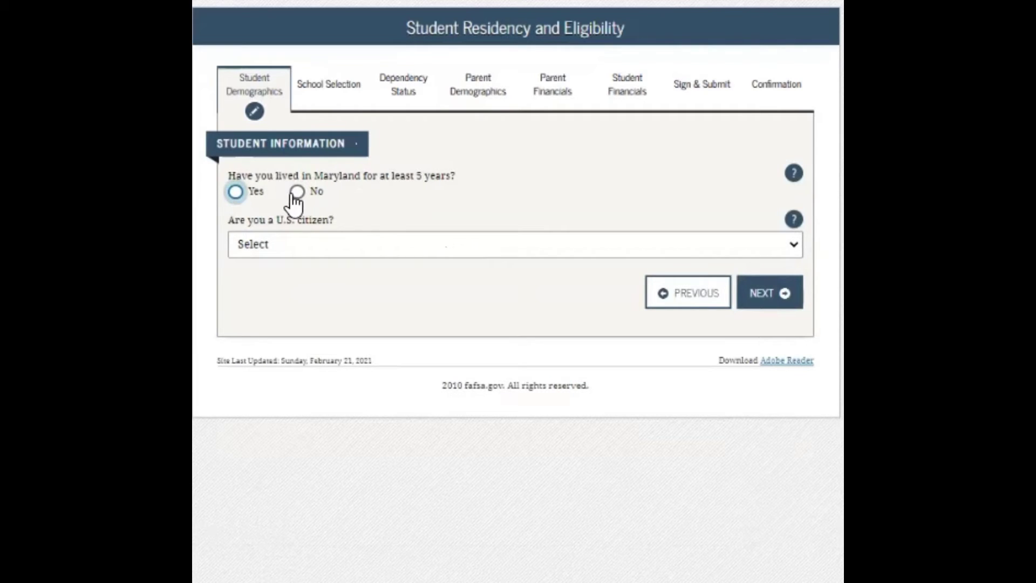
Answer Yes to living in the state for at least 5 years and set citizenship to "Yes, I am a U.S. citizen (or U.S. national)".
{"action": "left_click", "coordinate": [237, 194]}
{"action": "left_click", "coordinate": [297, 192]}
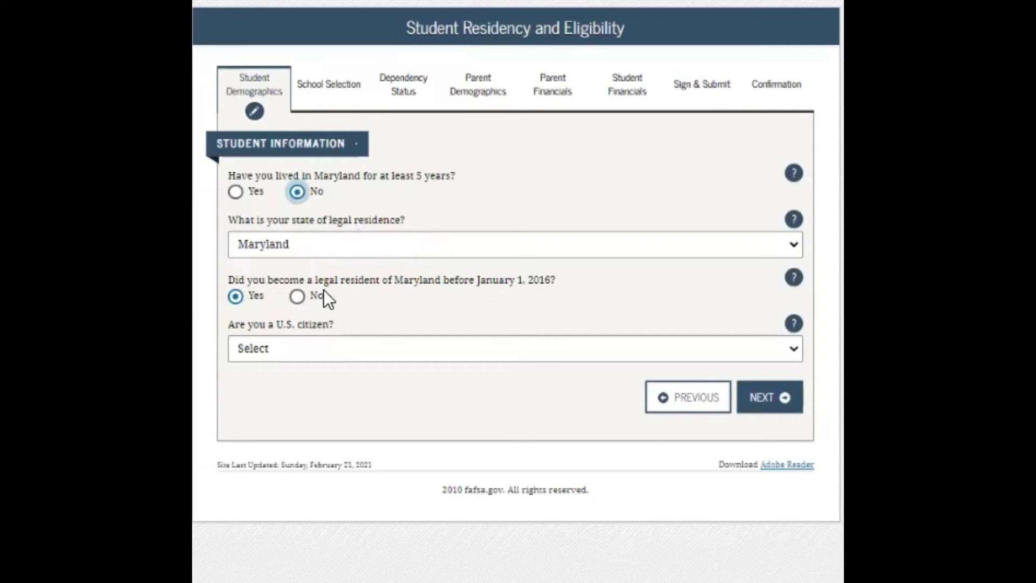
{"action": "left_click", "coordinate": [235, 192]}
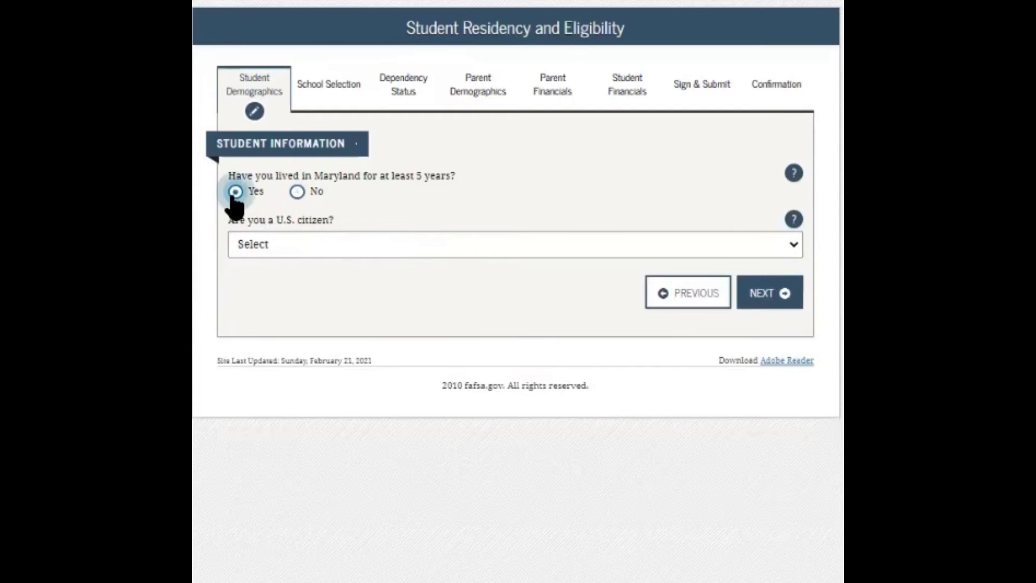
{"action": "left_click", "coordinate": [302, 248]}
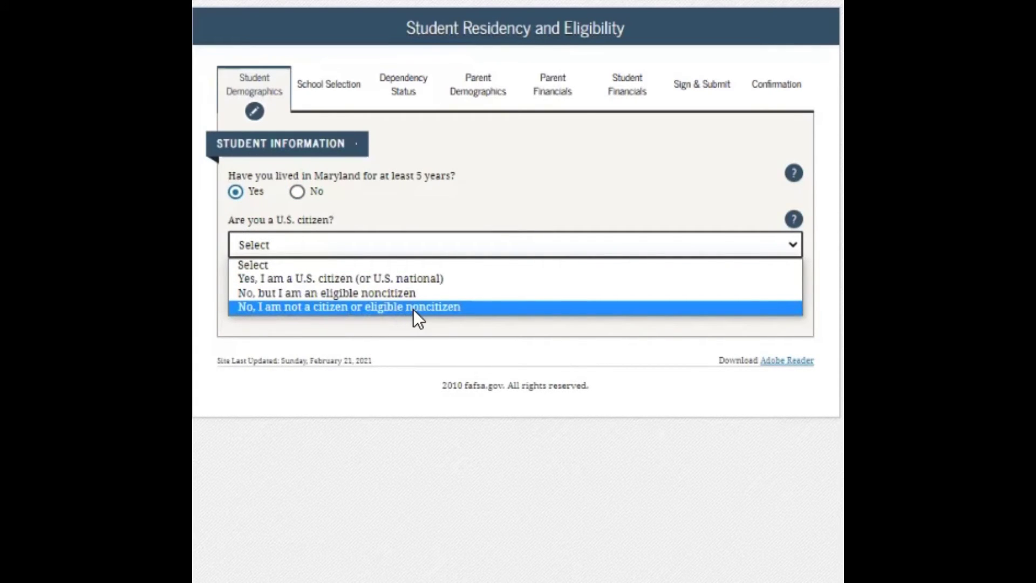
{"action": "left_click", "coordinate": [429, 283]}
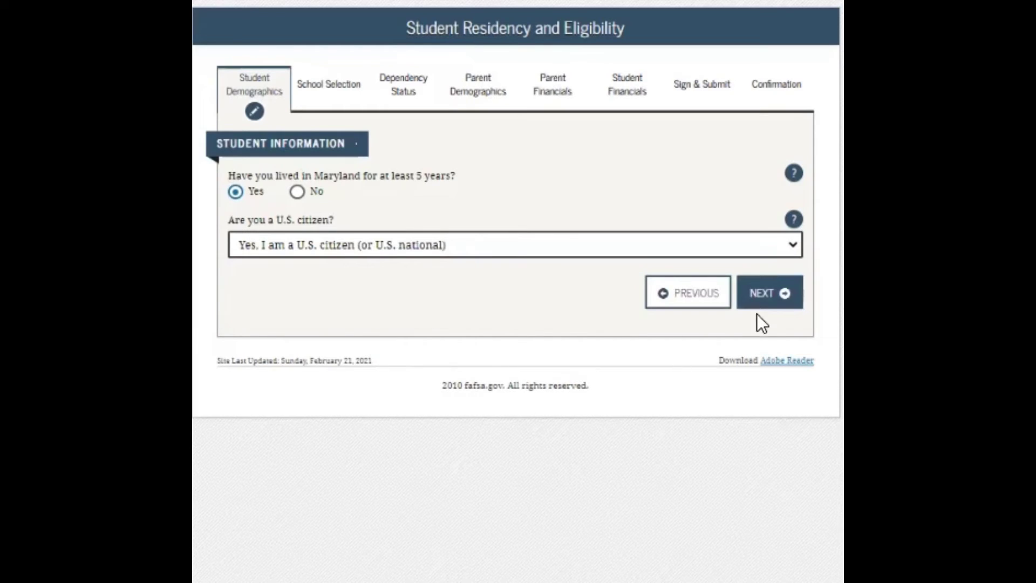
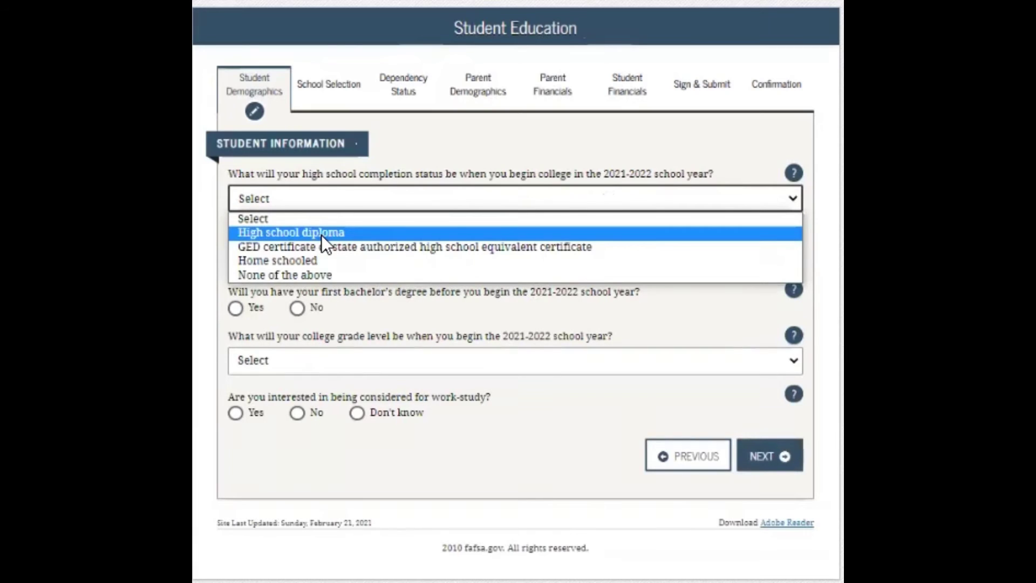
Complete the Student Education page with High school diploma, 1st bachelor's degree, Never attended college/1st yr. and Yes to work-study.
{"action": "left_click", "coordinate": [321, 233]}
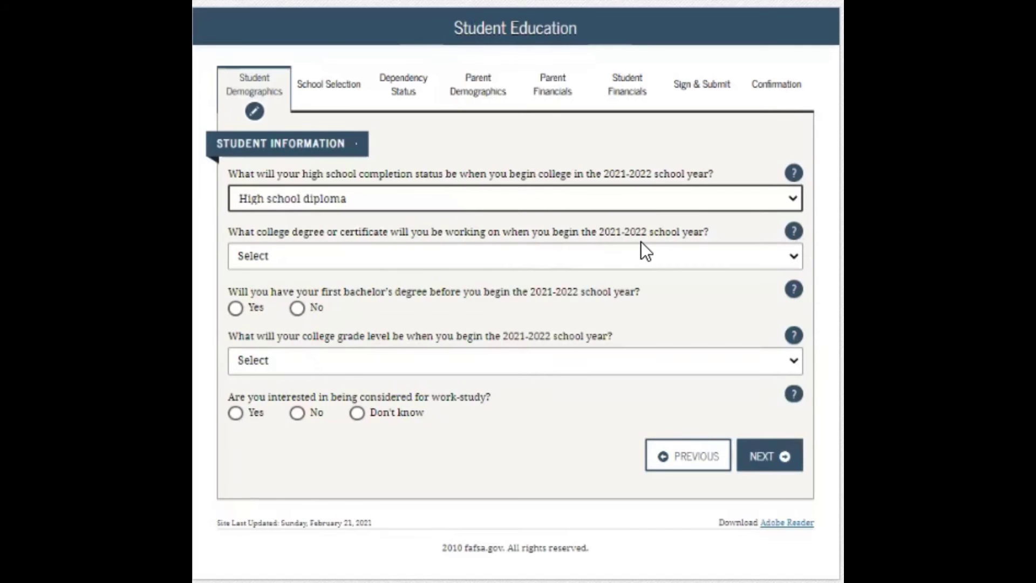
{"action": "left_click", "coordinate": [545, 261]}
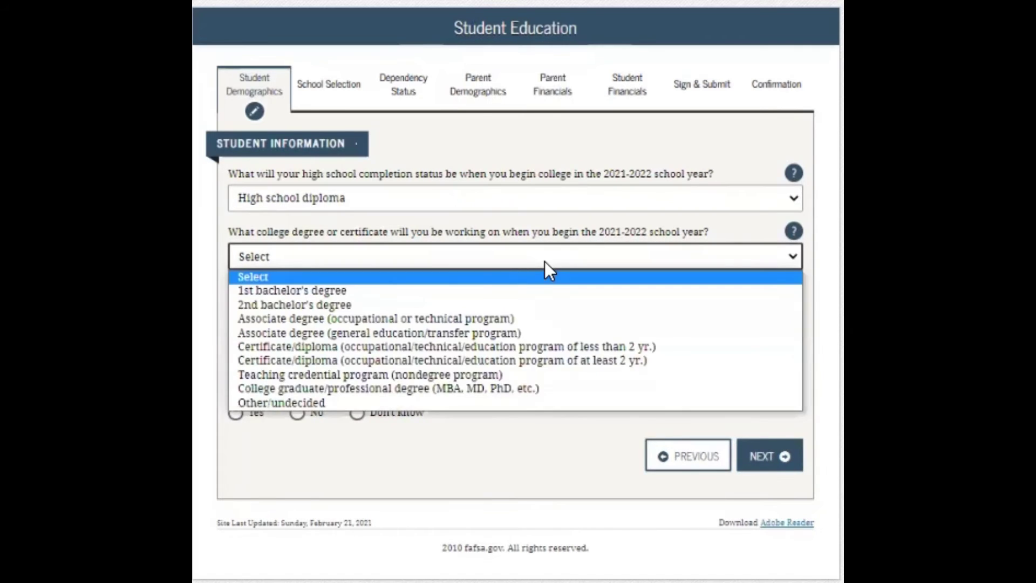
{"action": "left_click", "coordinate": [281, 289]}
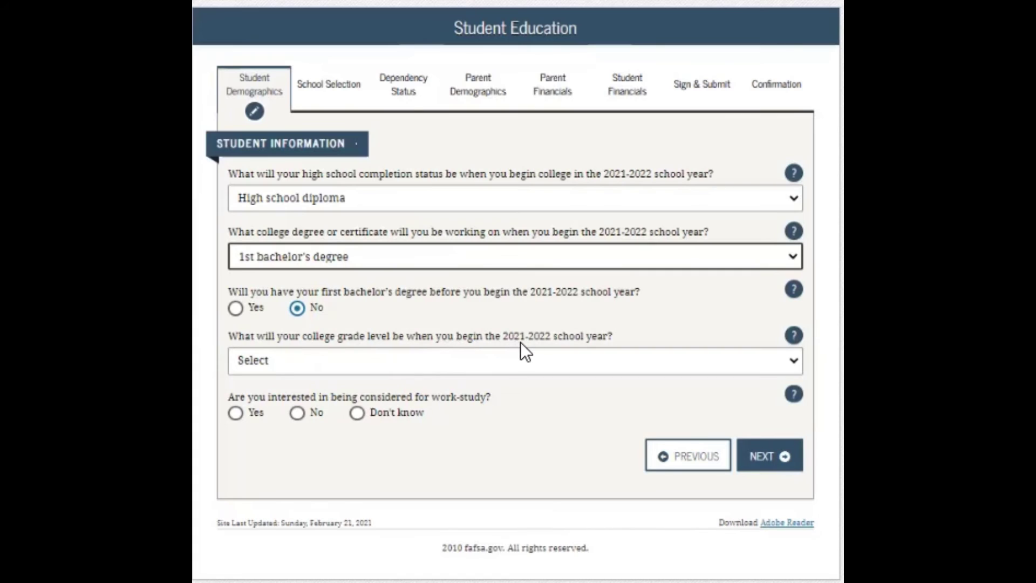
{"action": "left_click", "coordinate": [441, 359]}
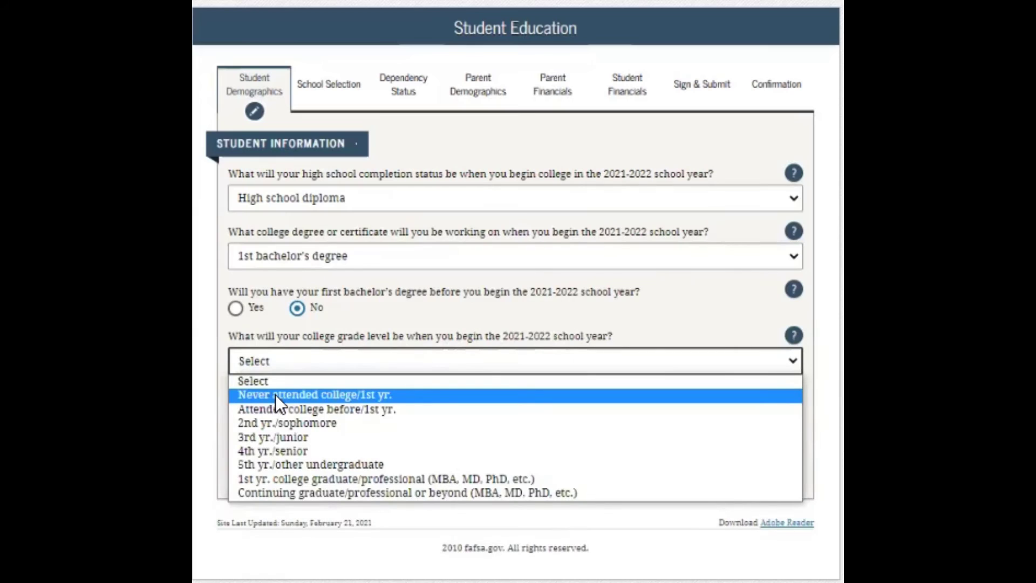
{"action": "left_click", "coordinate": [341, 394]}
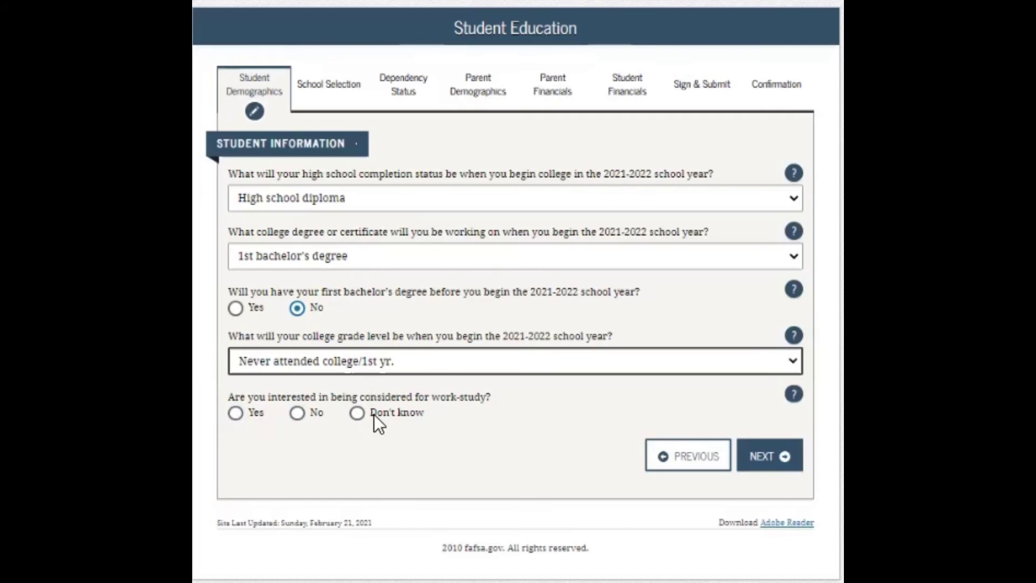
{"action": "left_click", "coordinate": [236, 414]}
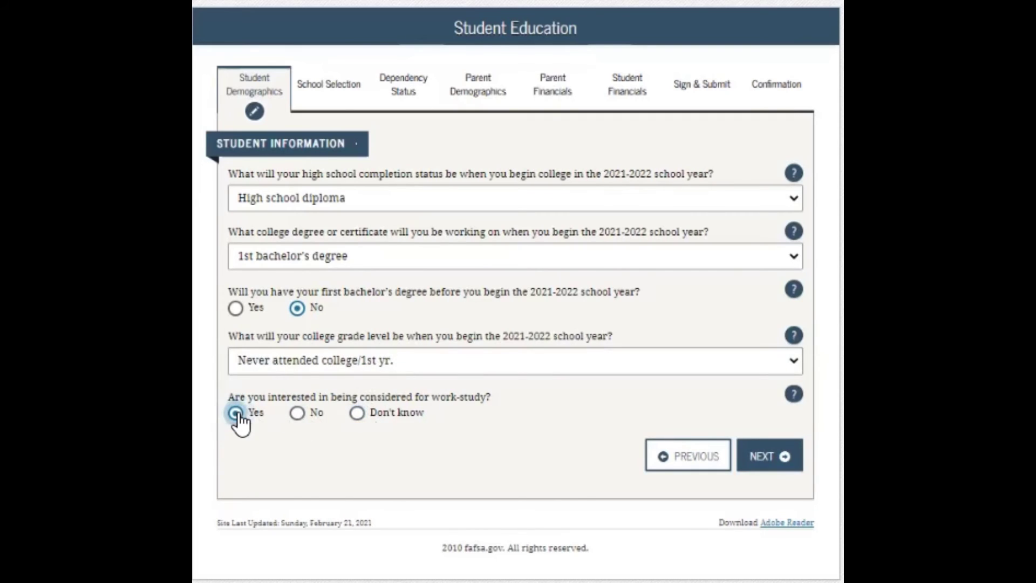
{"action": "left_click", "coordinate": [782, 456]}
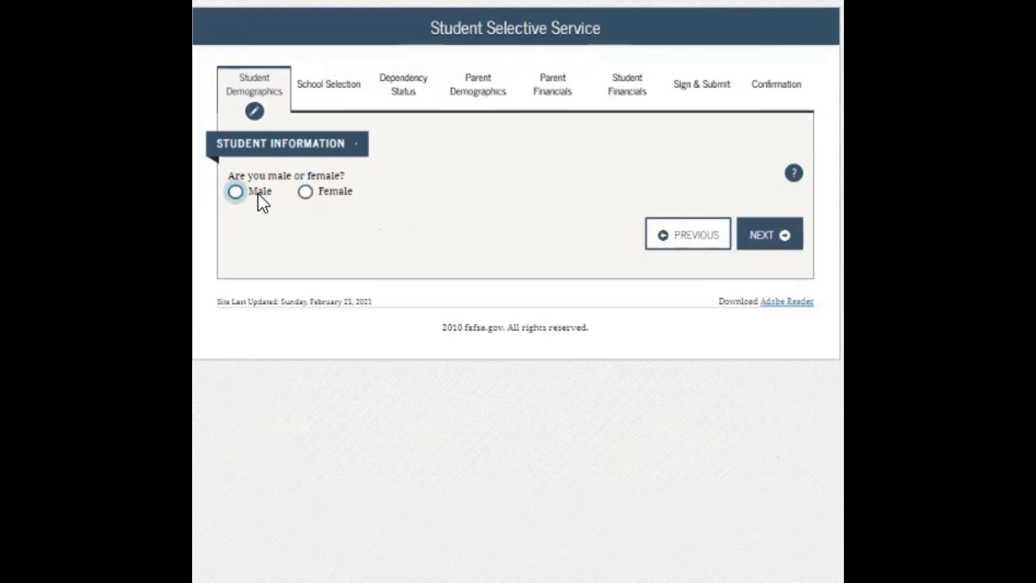
Answer Male, No to being registered with Selective Service and Yes to being registered by FAFSA, and leave the driver's license details blank.
{"action": "left_click", "coordinate": [305, 193]}
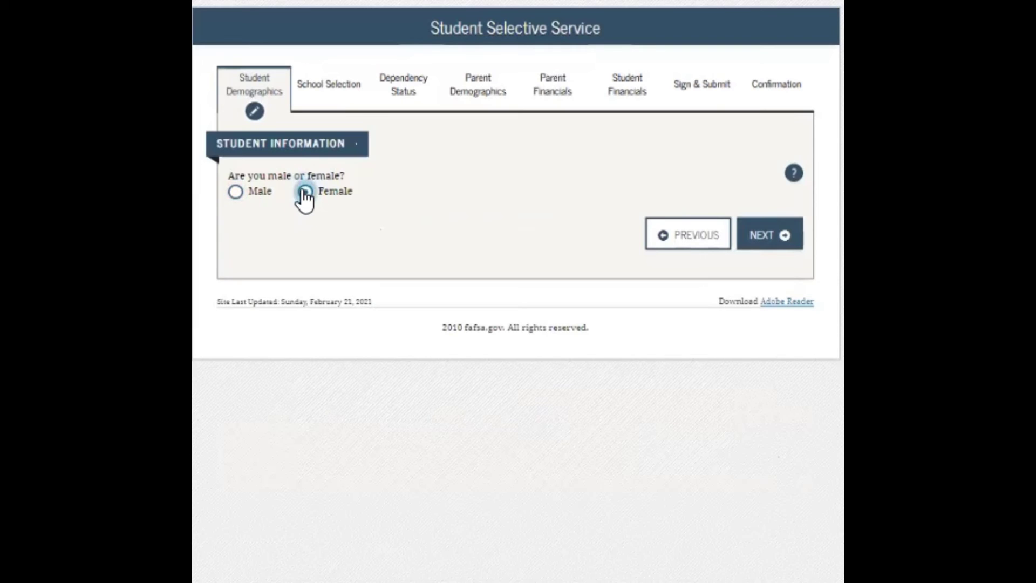
{"action": "left_click", "coordinate": [238, 193]}
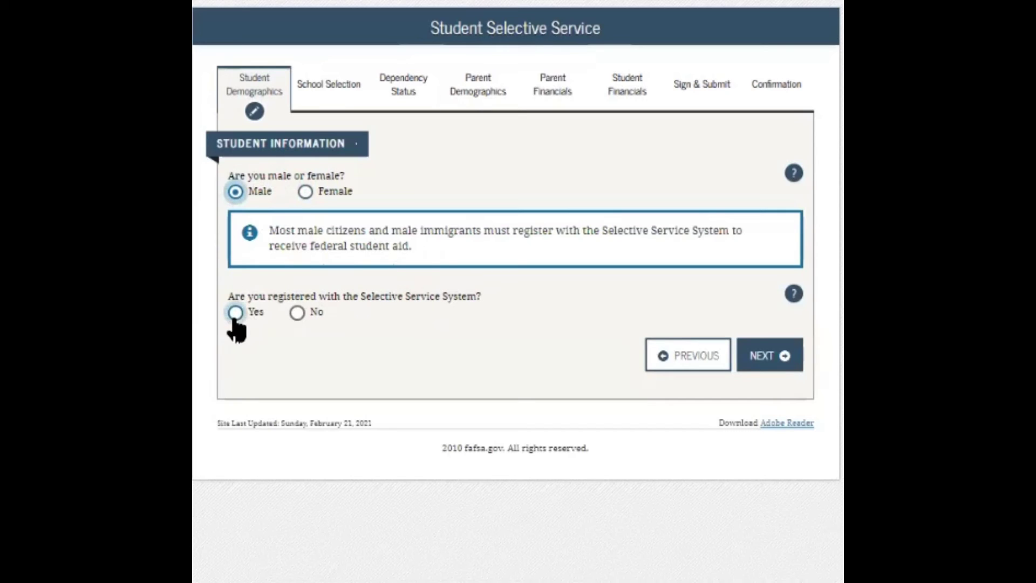
{"action": "left_click", "coordinate": [297, 313]}
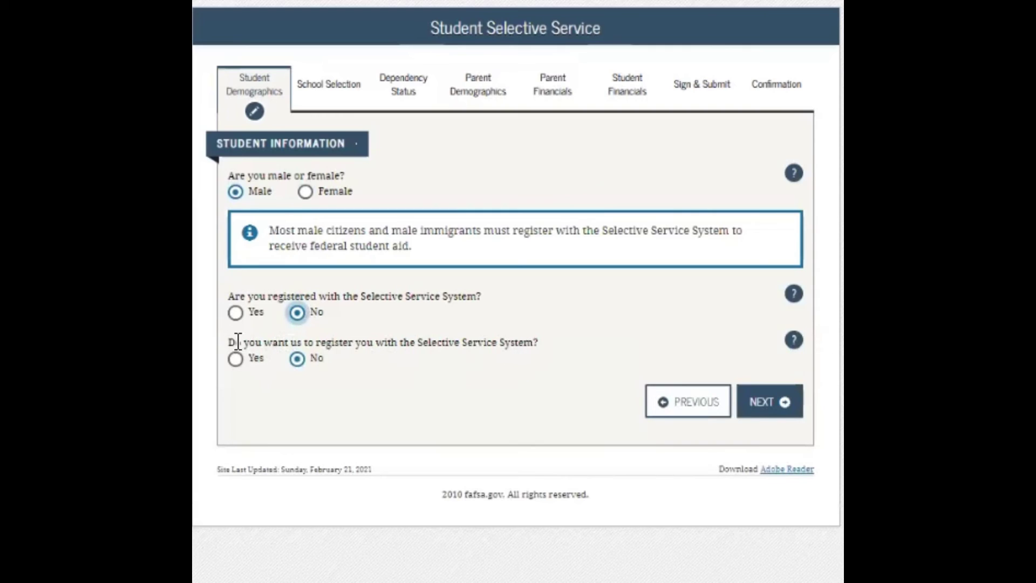
{"action": "left_click", "coordinate": [298, 359]}
{"action": "left_click", "coordinate": [241, 362]}
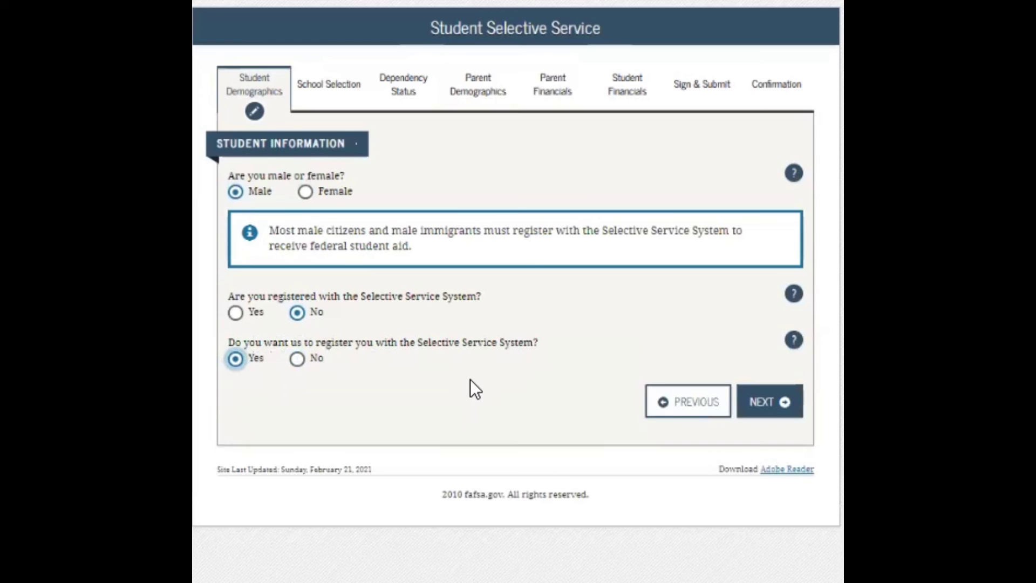
{"action": "left_click", "coordinate": [772, 406]}
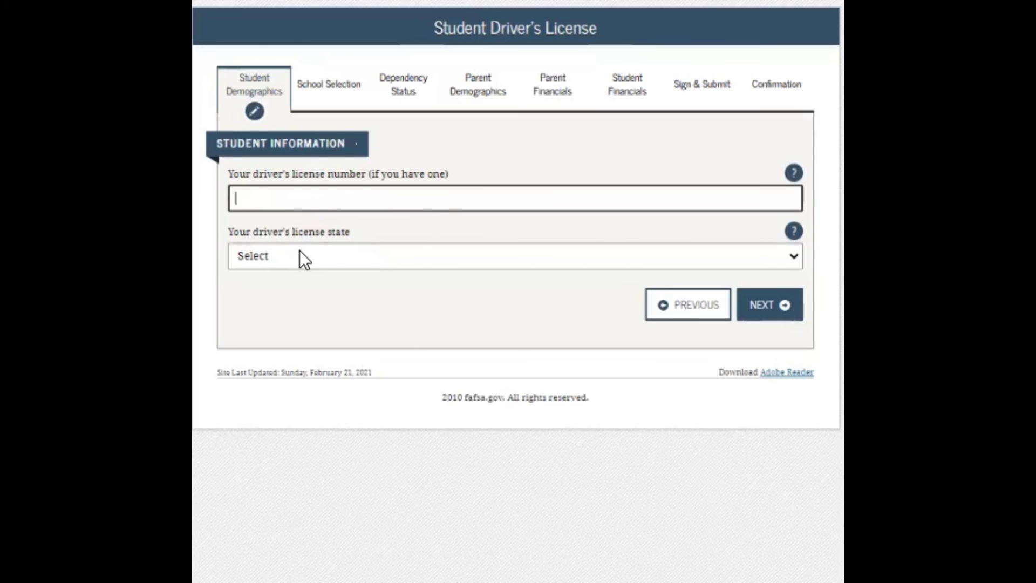
{"action": "left_click", "coordinate": [784, 306]}
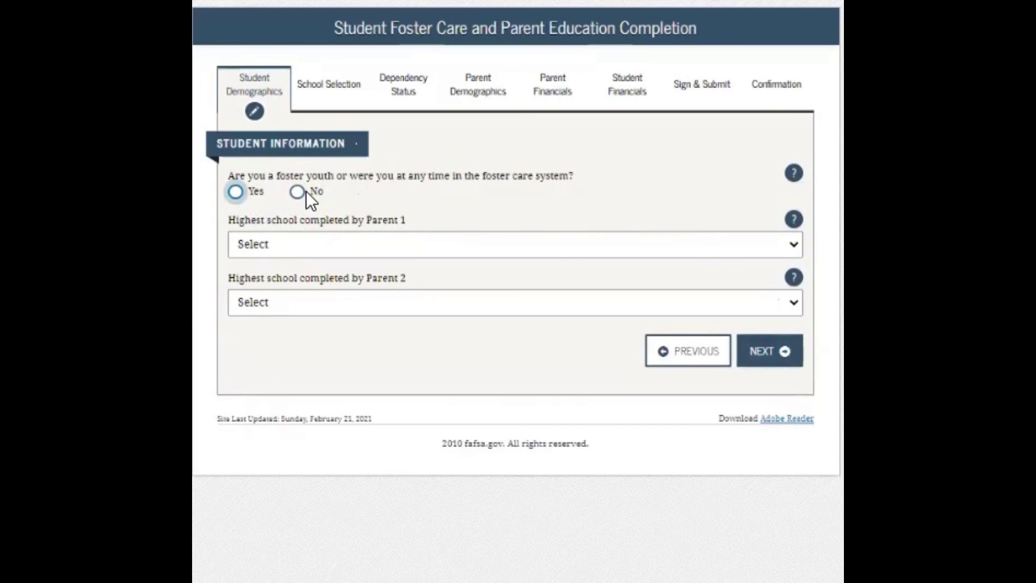
Answer No to foster care, set highest school completed to Other/unknown for Parent 1 and Middle School/Jr. High for Parent 2, and submit the page.
{"action": "left_click", "coordinate": [236, 194]}
{"action": "left_click", "coordinate": [298, 194]}
{"action": "left_click", "coordinate": [400, 244]}
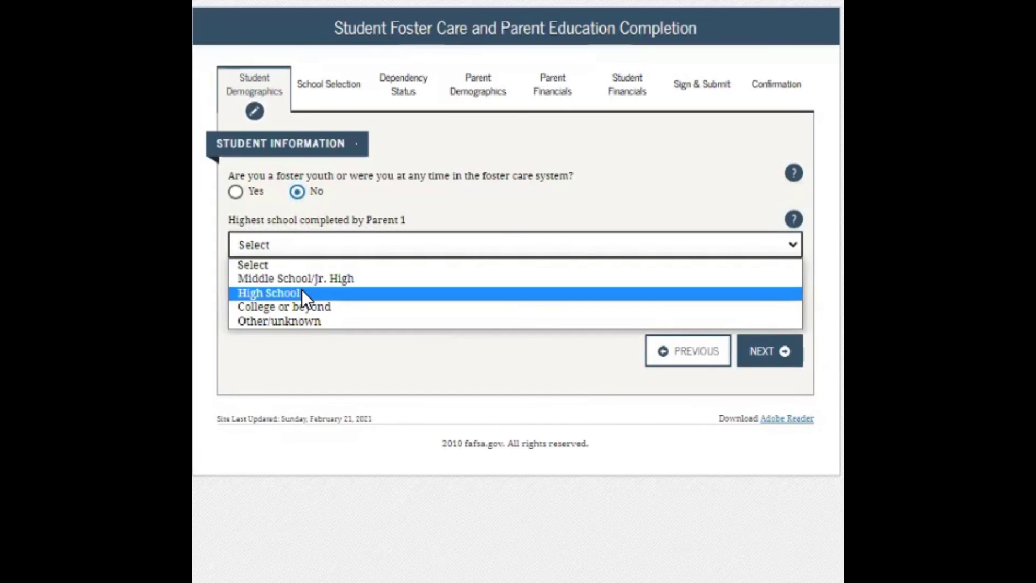
{"action": "left_click", "coordinate": [319, 323]}
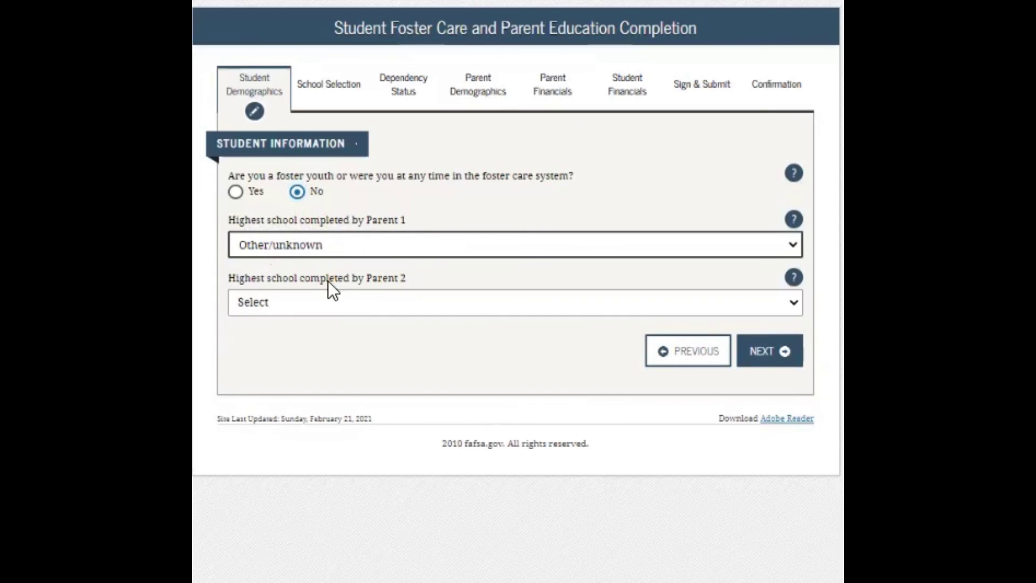
{"action": "left_click", "coordinate": [422, 305]}
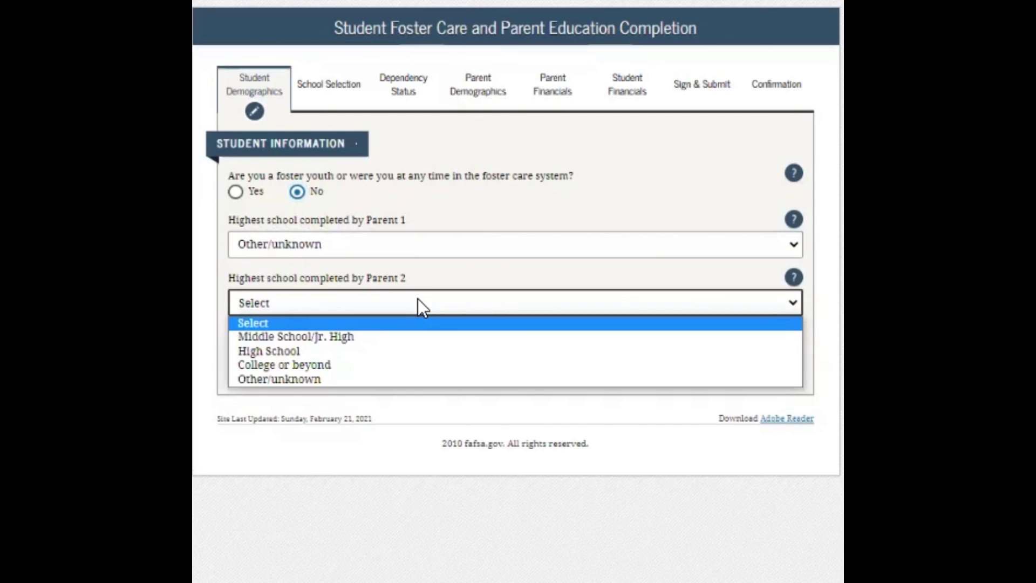
{"action": "left_click", "coordinate": [309, 337]}
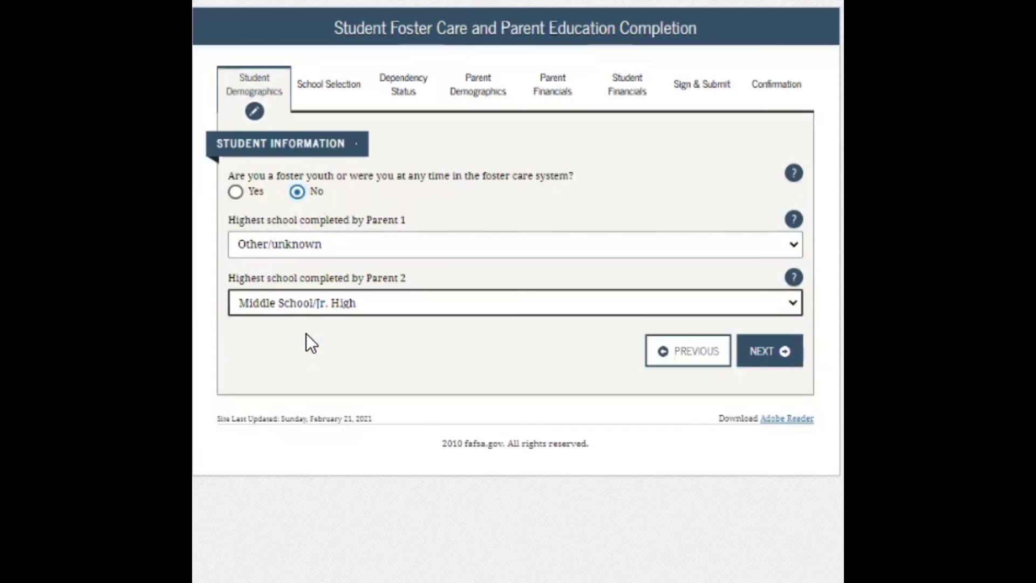
{"action": "left_click", "coordinate": [778, 372]}
{"action": "left_click", "coordinate": [773, 369]}
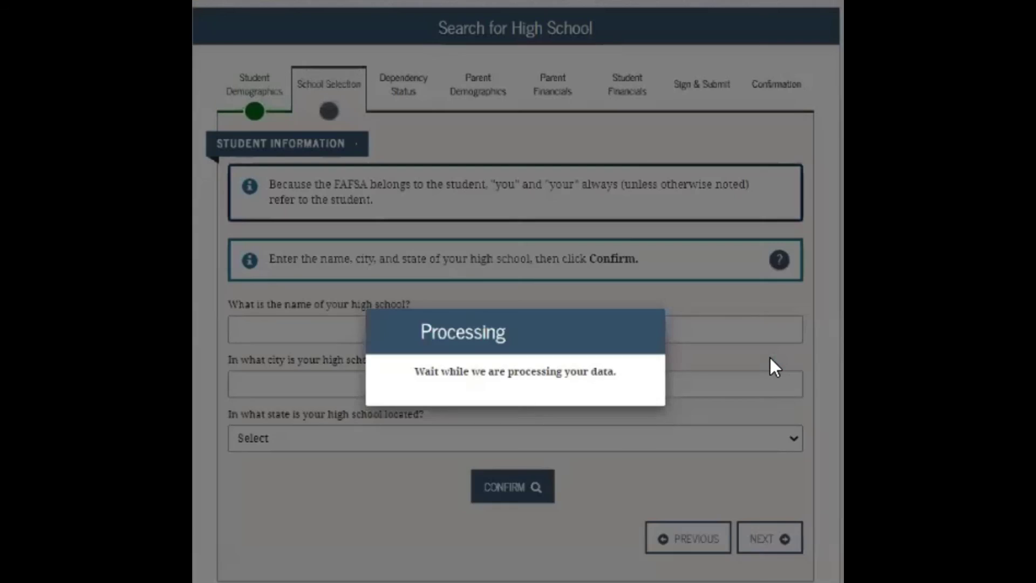